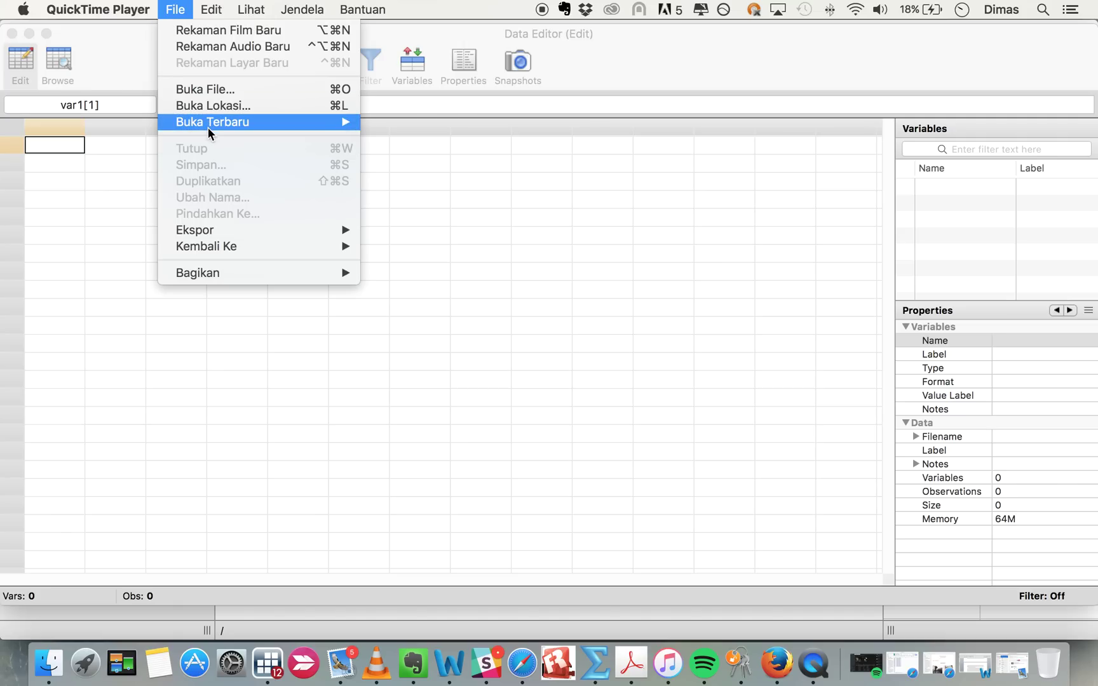
# Load 2005-2014-IPO-all.xlsx with its first row as variable names (8 variables, 170 observations)
pyautogui.click(307, 64)
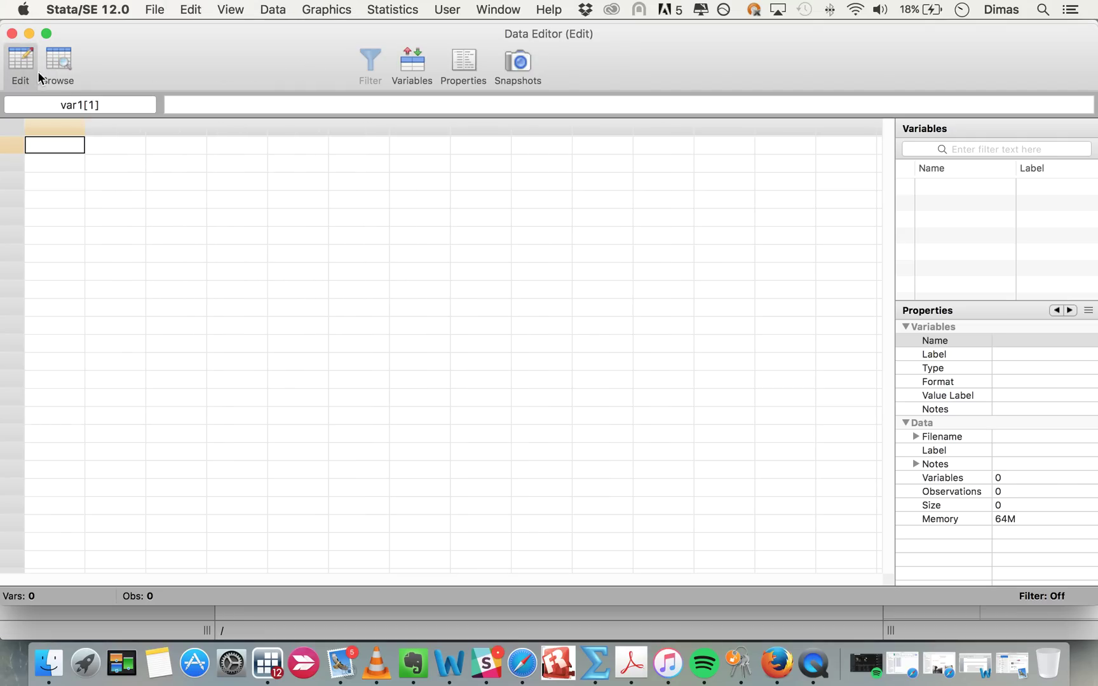
pyautogui.click(156, 10)
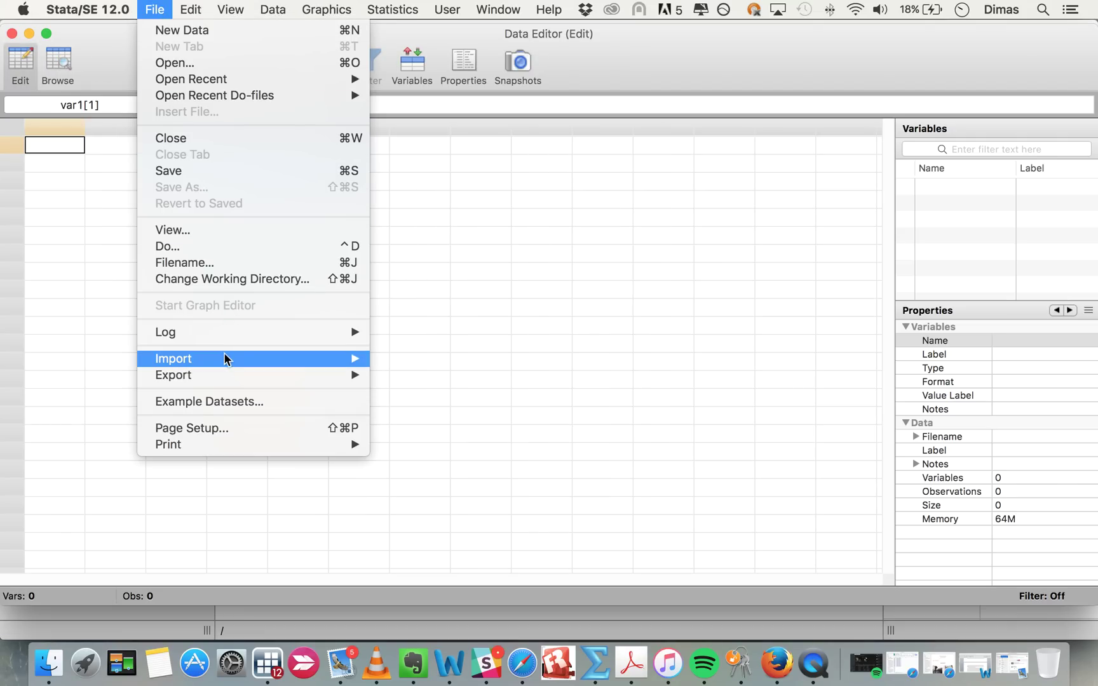
pyautogui.moveTo(253, 358)
pyautogui.click(424, 361)
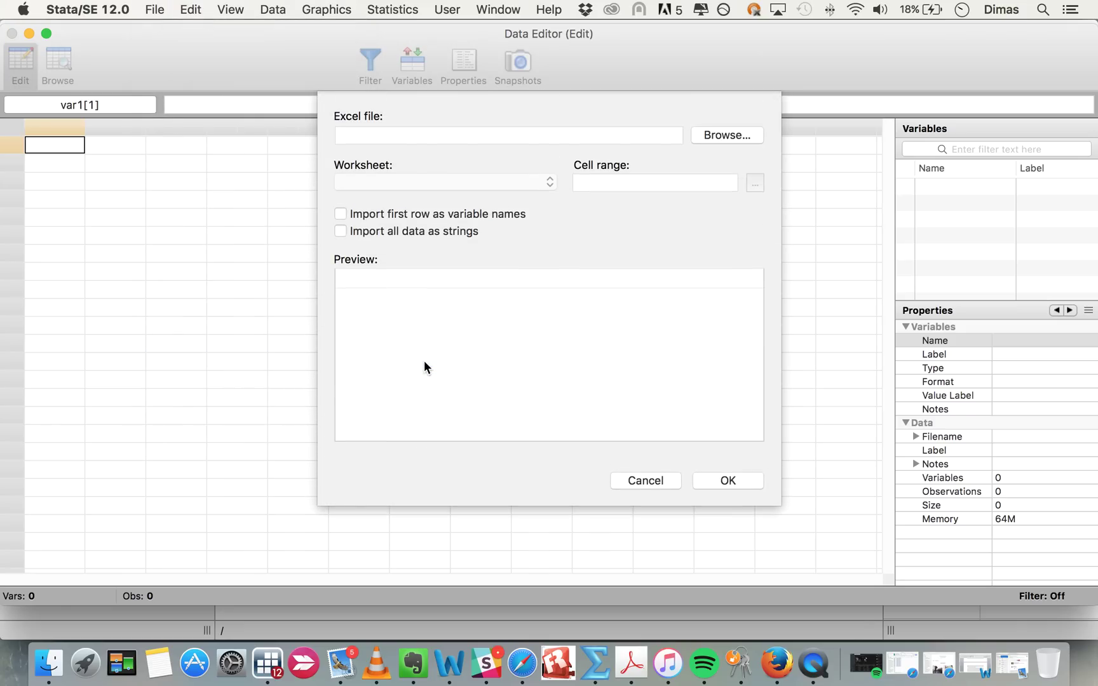
pyautogui.click(720, 135)
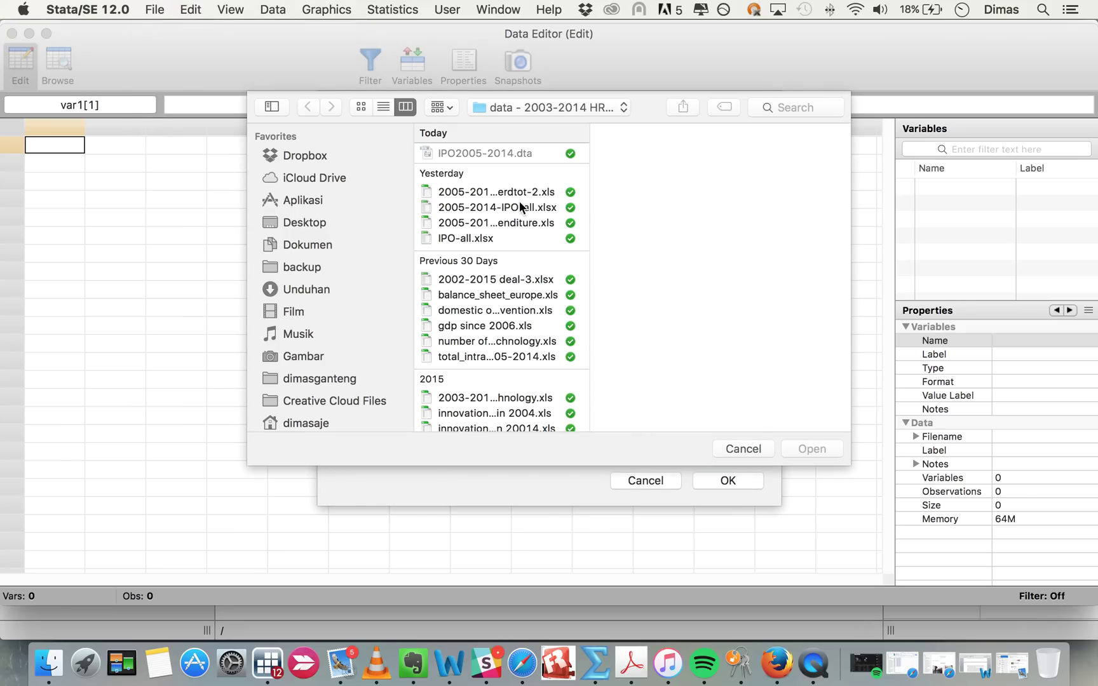
pyautogui.click(469, 205)
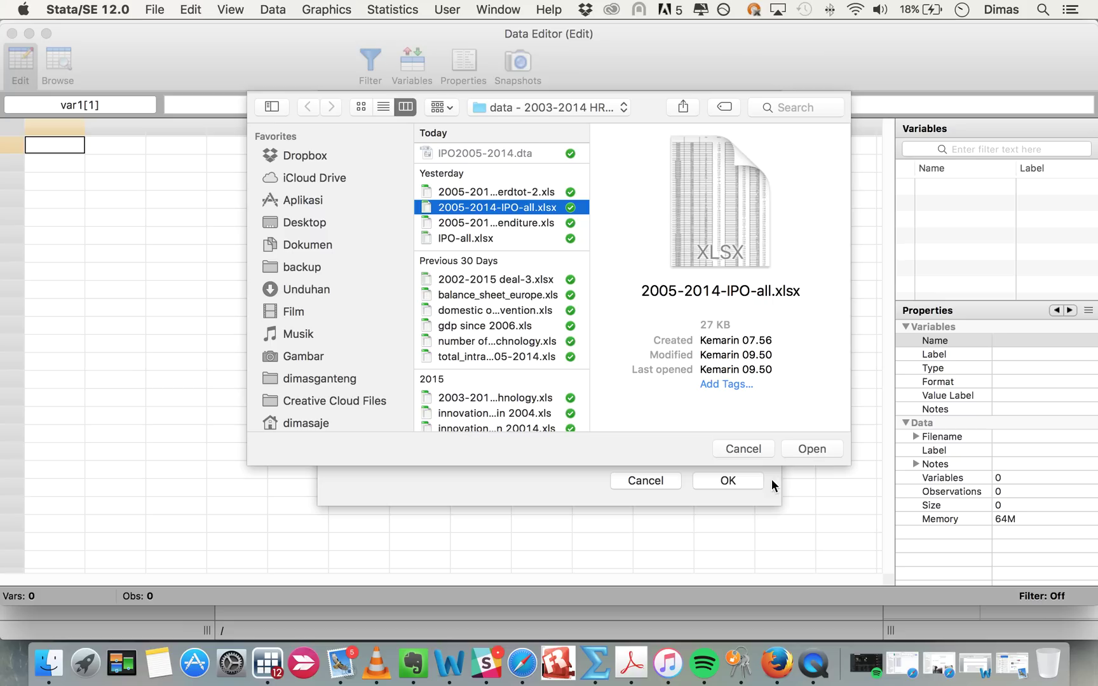
pyautogui.click(802, 448)
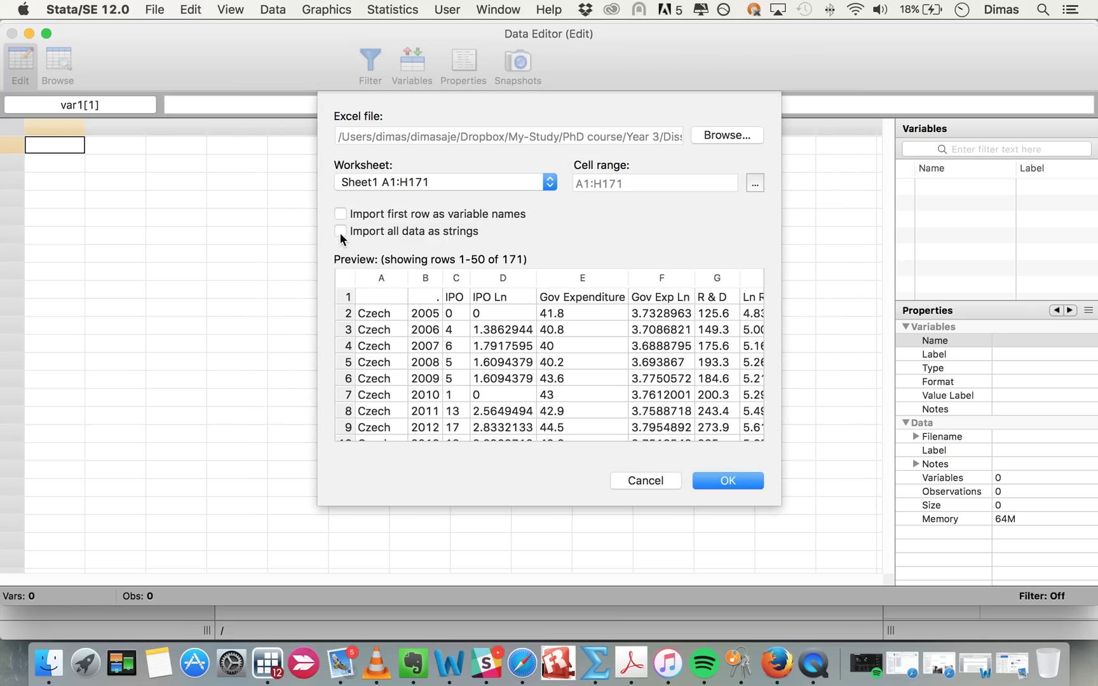
pyautogui.click(340, 214)
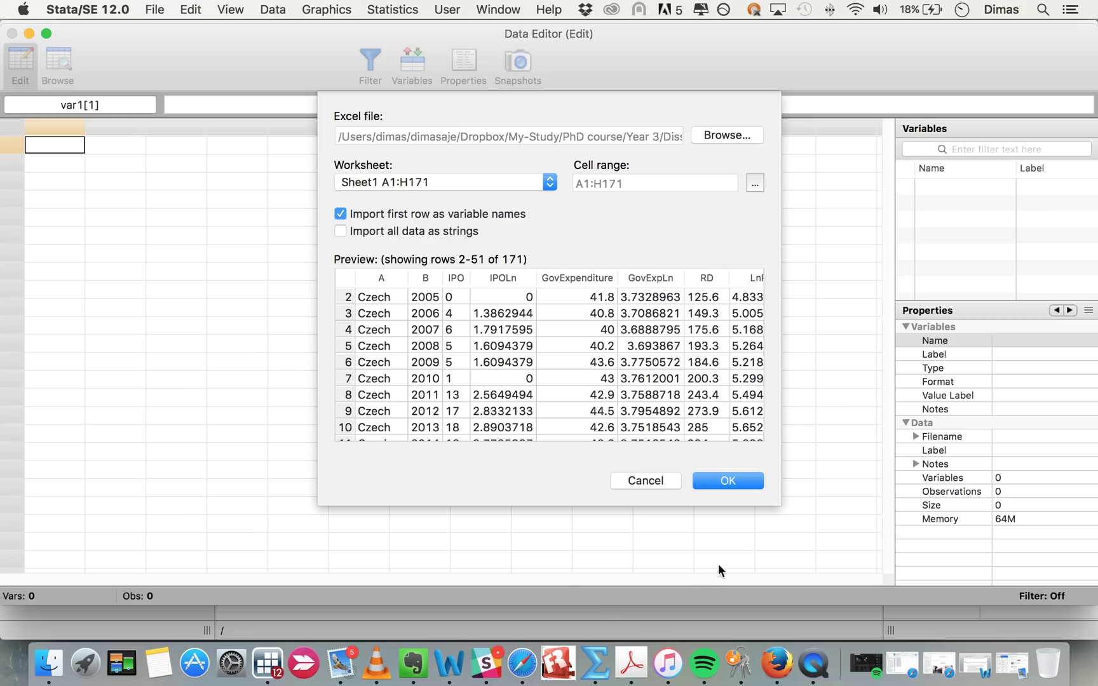
pyautogui.click(718, 482)
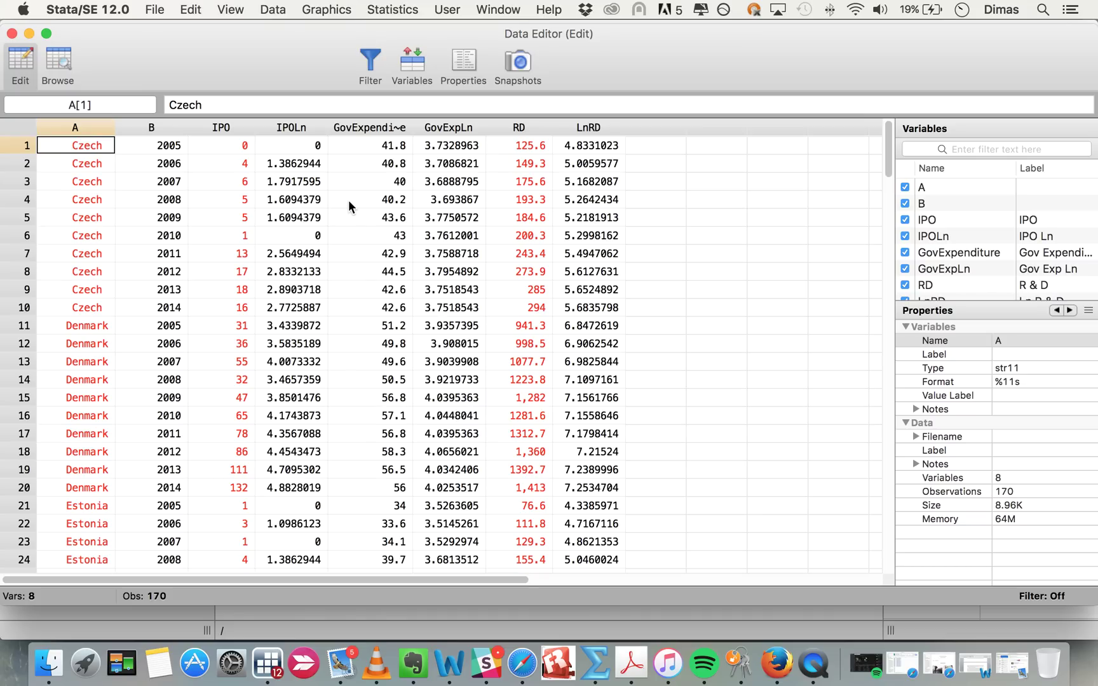
# Run 'xtset A', which fails with error r(109) because A is a string
pyautogui.doubleClick(118, 38)
pyautogui.click(182, 51)
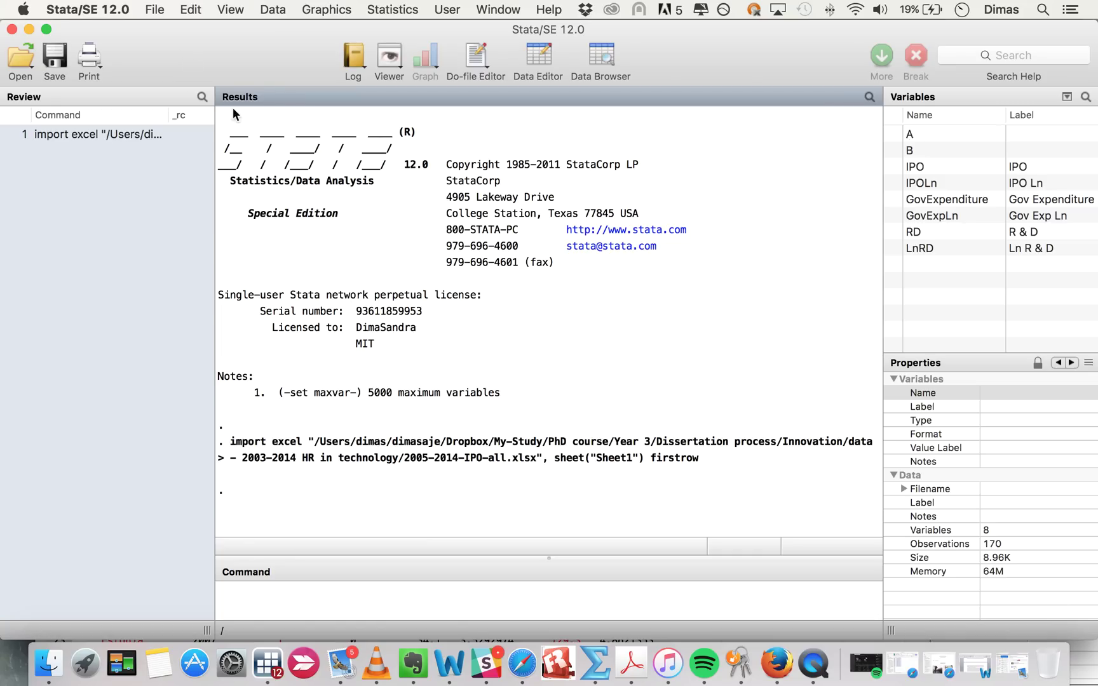
pyautogui.click(324, 598)
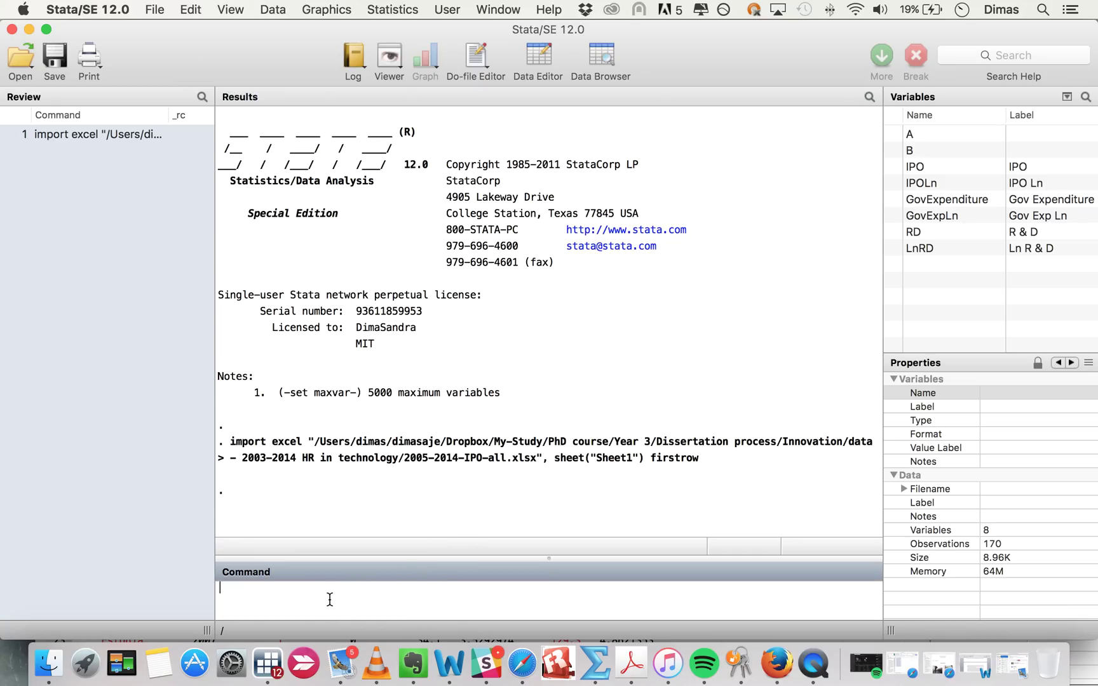
pyautogui.write('xtset')
pyautogui.click(609, 57)
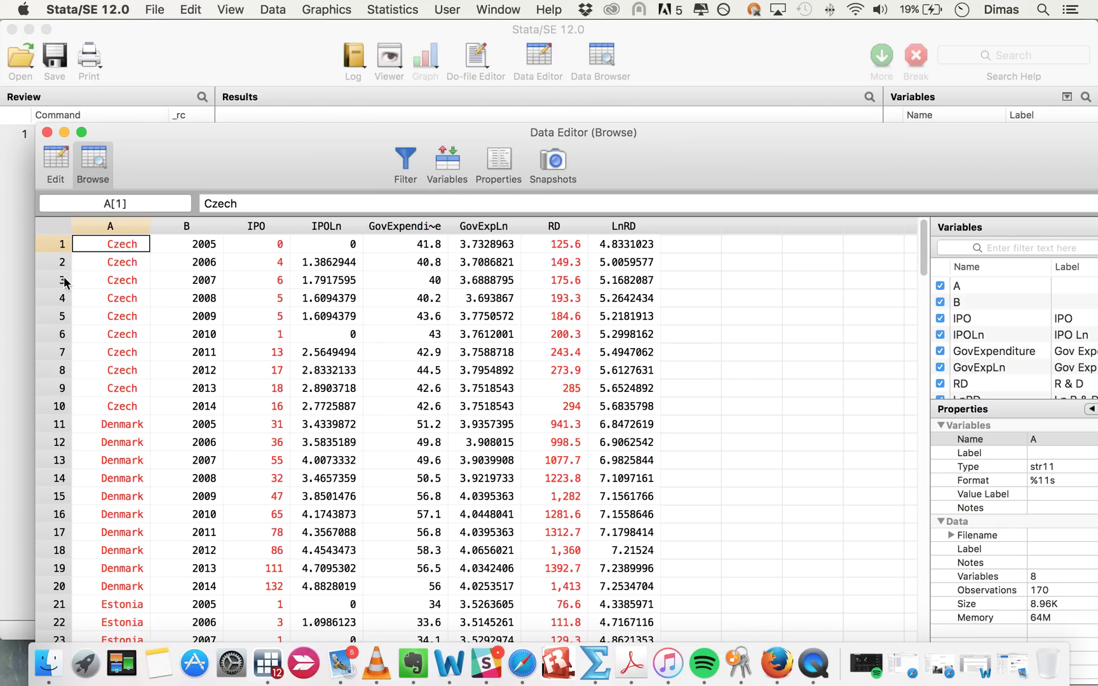
pyautogui.click(28, 285)
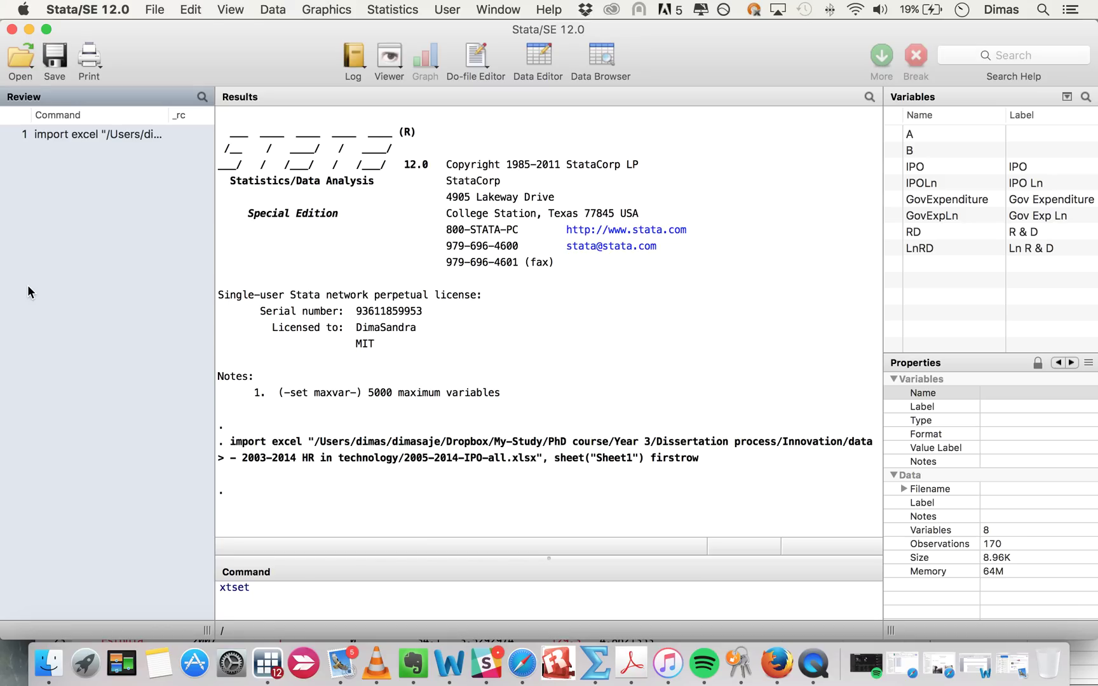
pyautogui.click(338, 594)
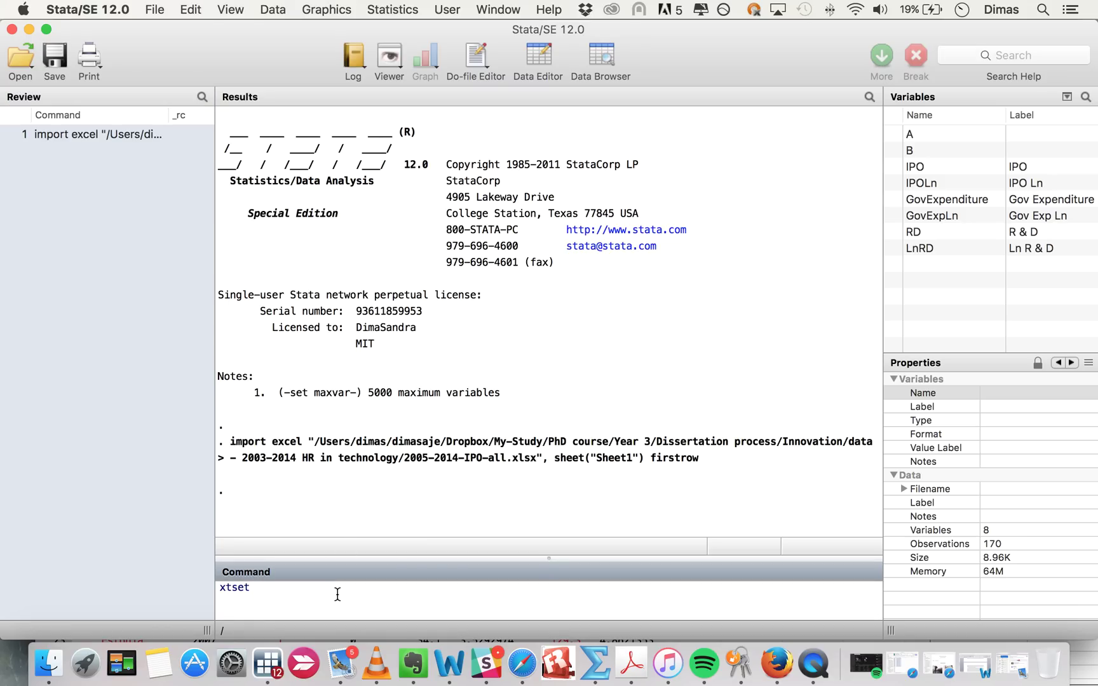
pyautogui.write('A')
pyautogui.press('Return')
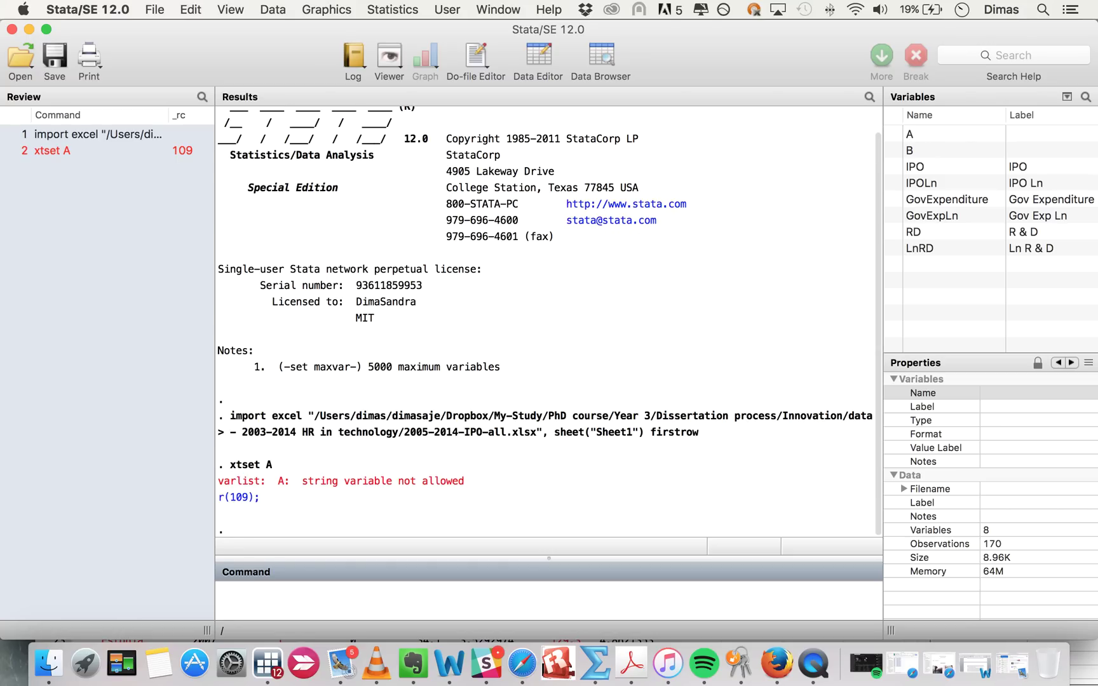
# Run 'egen countrynum = group(A)' to give each country a numeric group code
pyautogui.scroll(-1, 315, 490)
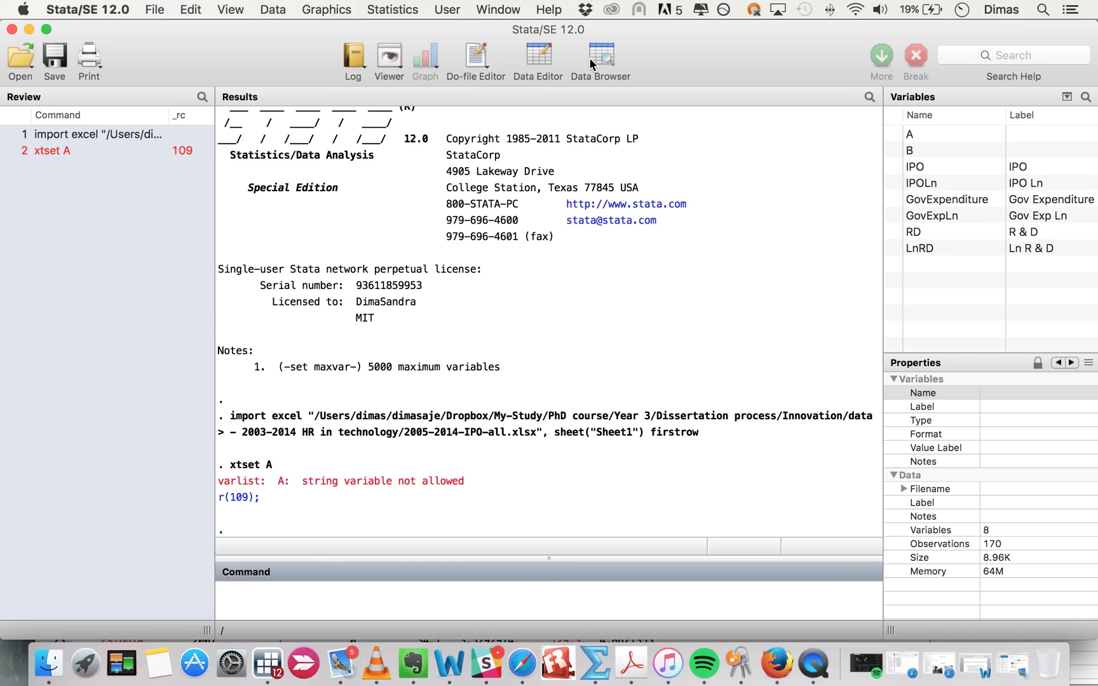
pyautogui.click(594, 56)
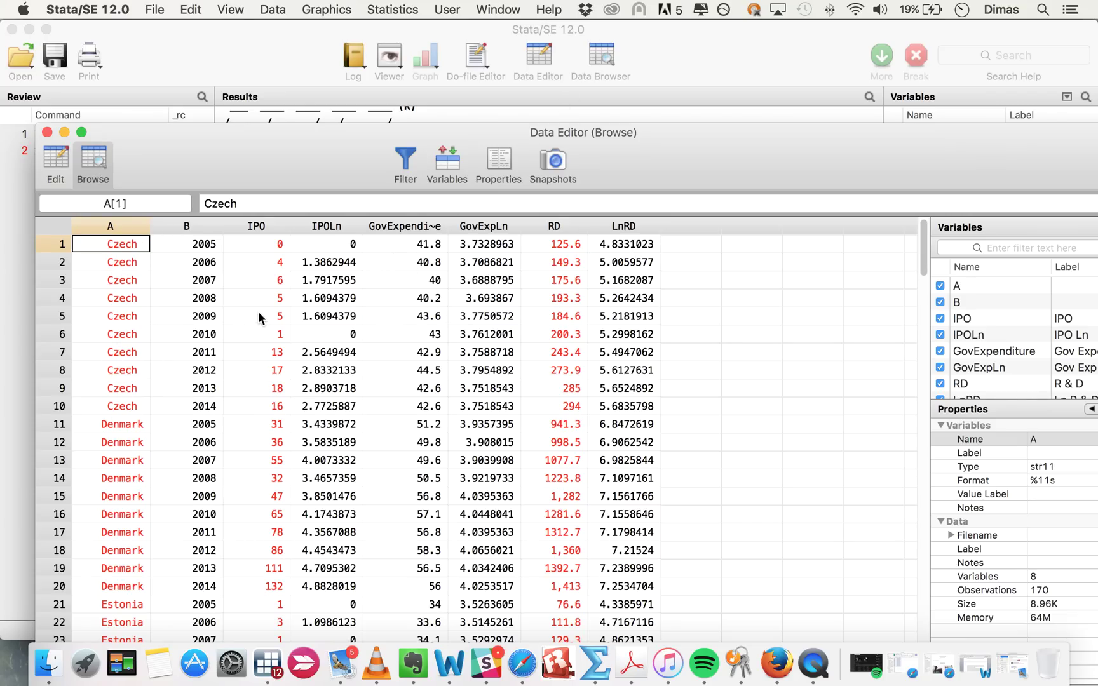
pyautogui.click(272, 96)
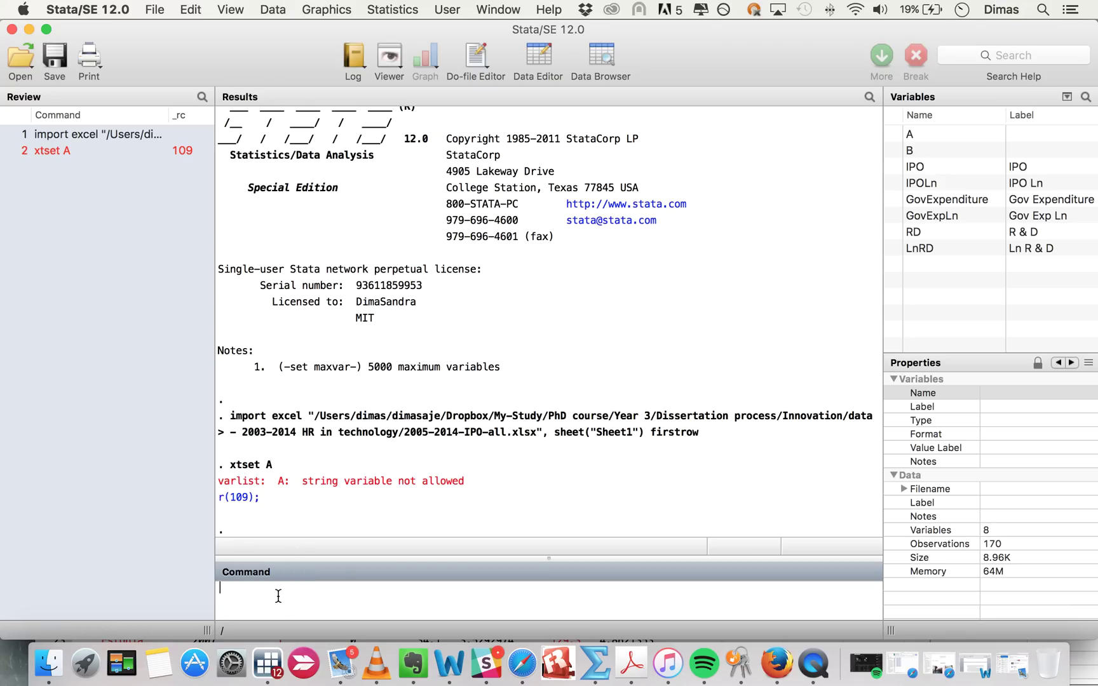
pyautogui.write('egen ')
pyautogui.write('country')
pyautogui.write('num')
pyautogui.write(' = ')
pyautogui.write('group')
pyautogui.write('(A')
pyautogui.write(')')
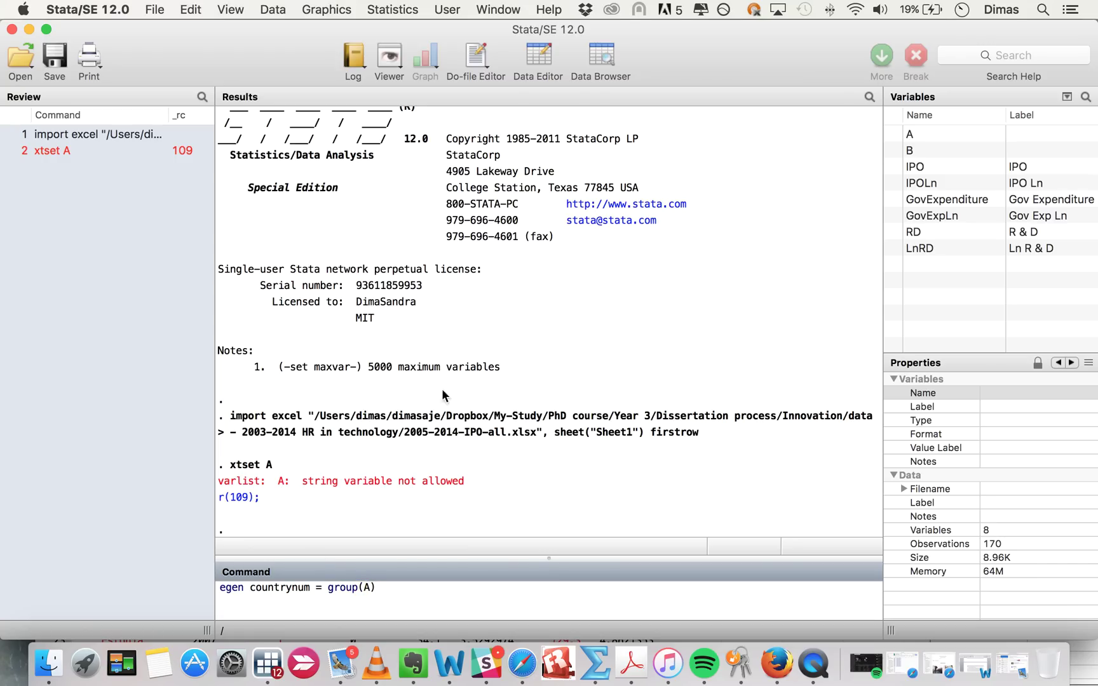
pyautogui.click(601, 56)
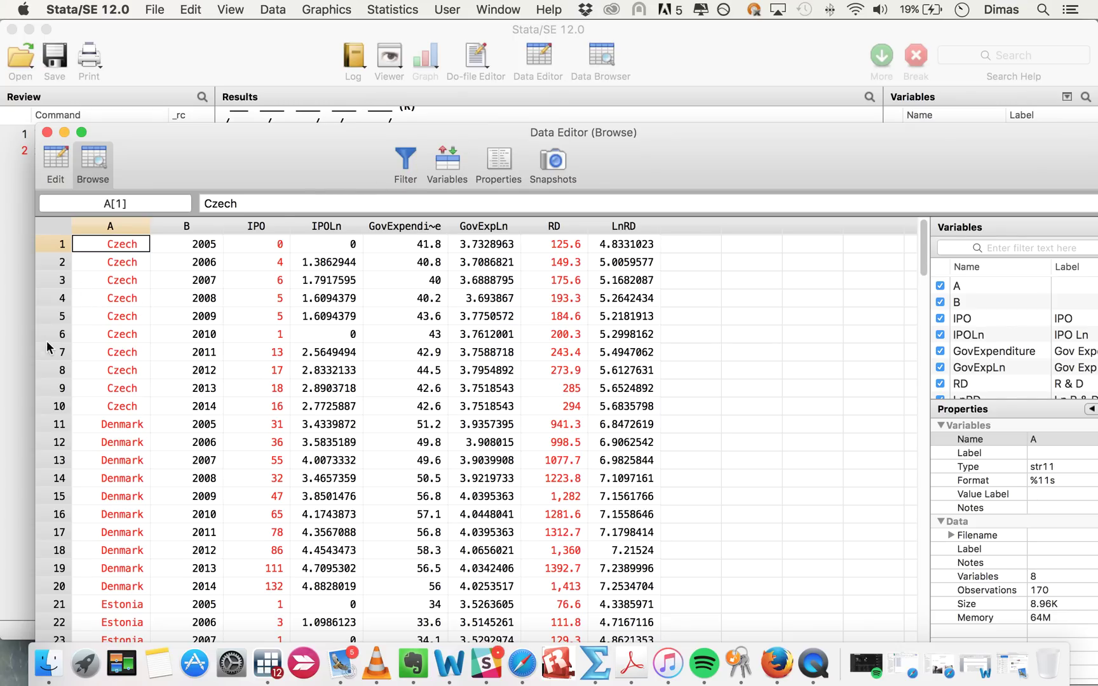
pyautogui.click(238, 38)
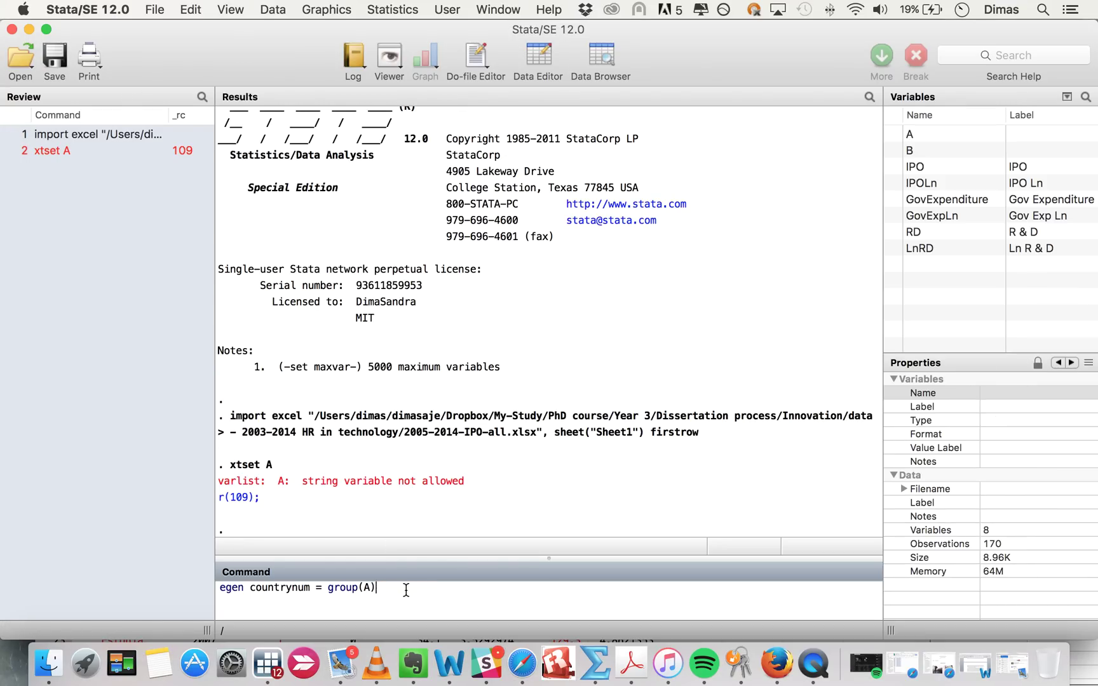
pyautogui.press('Return')
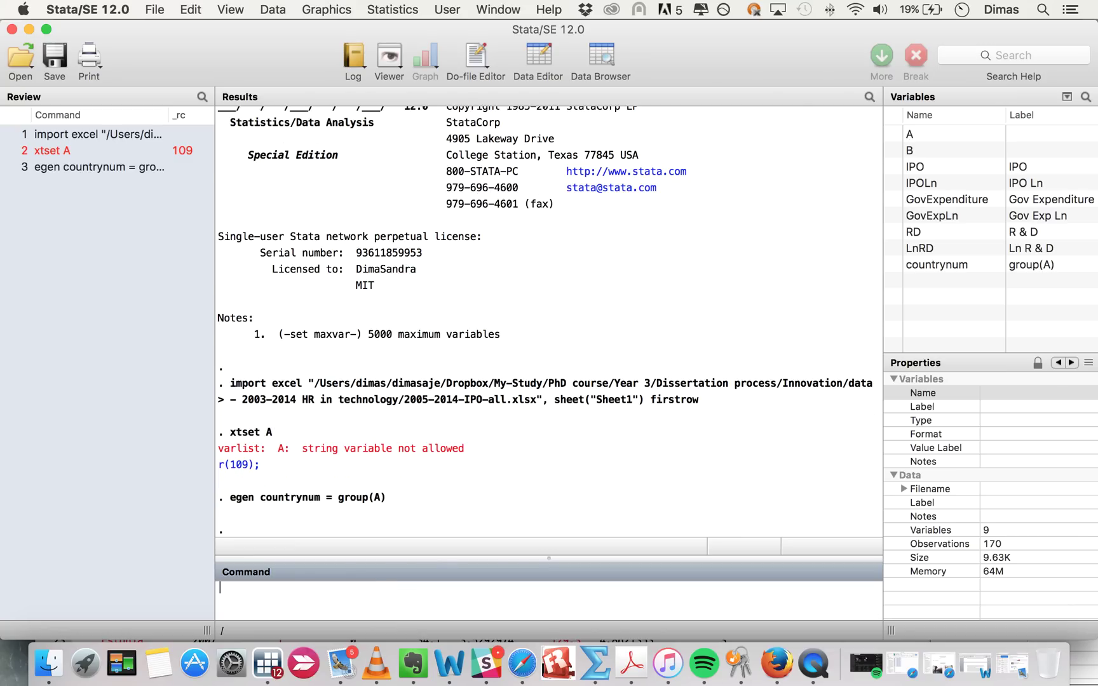
# Run 'list A countrynum in 1/10, sepby(A)' to check the codes, then enter 'xtset countrynum'
pyautogui.click(591, 61)
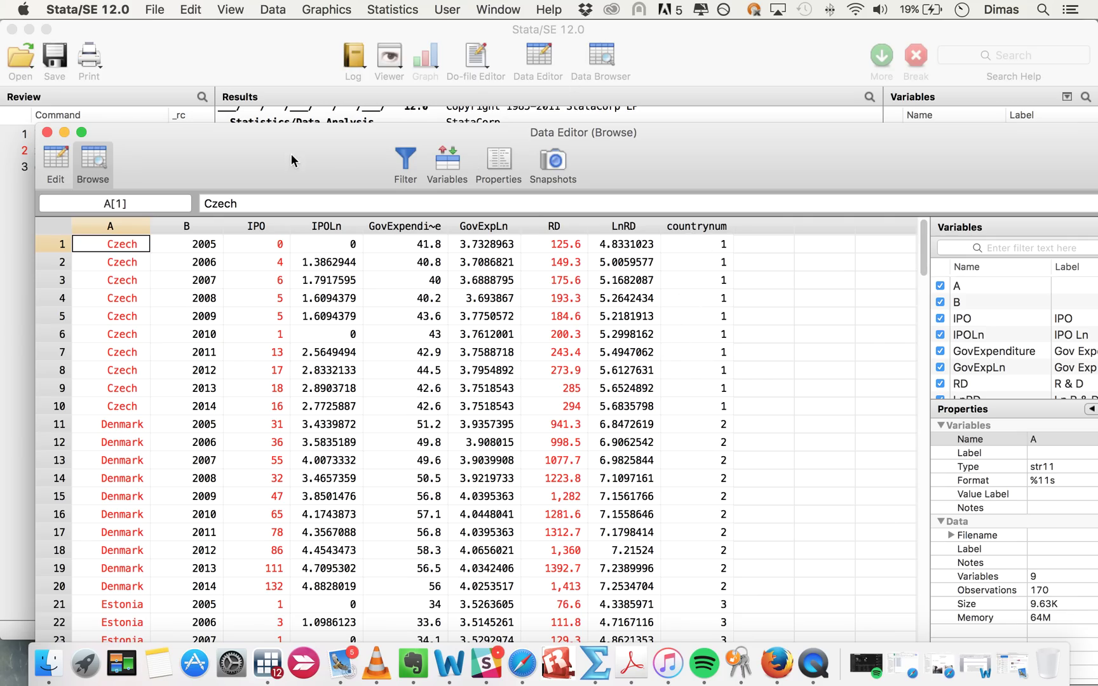
pyautogui.click(230, 52)
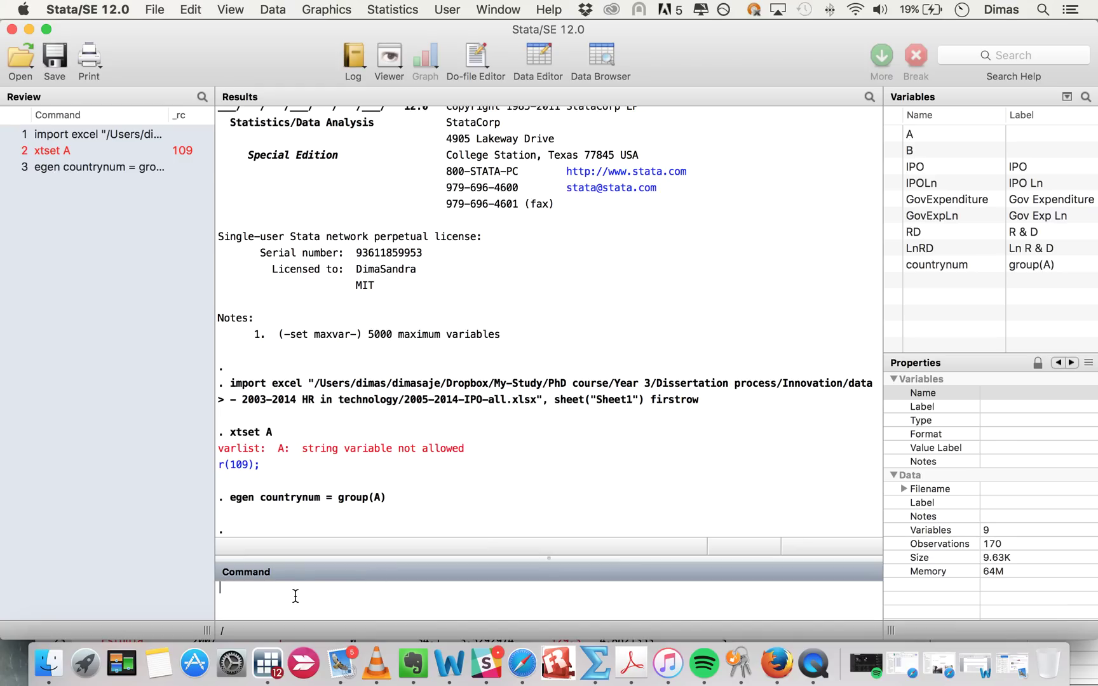
pyautogui.write('lis')
pyautogui.write('t ')
pyautogui.write('A c')
pyautogui.write('ountrynum ')
pyautogui.write('in 1/')
pyautogui.write('10')
pyautogui.write(', se')
pyautogui.write('pby (')
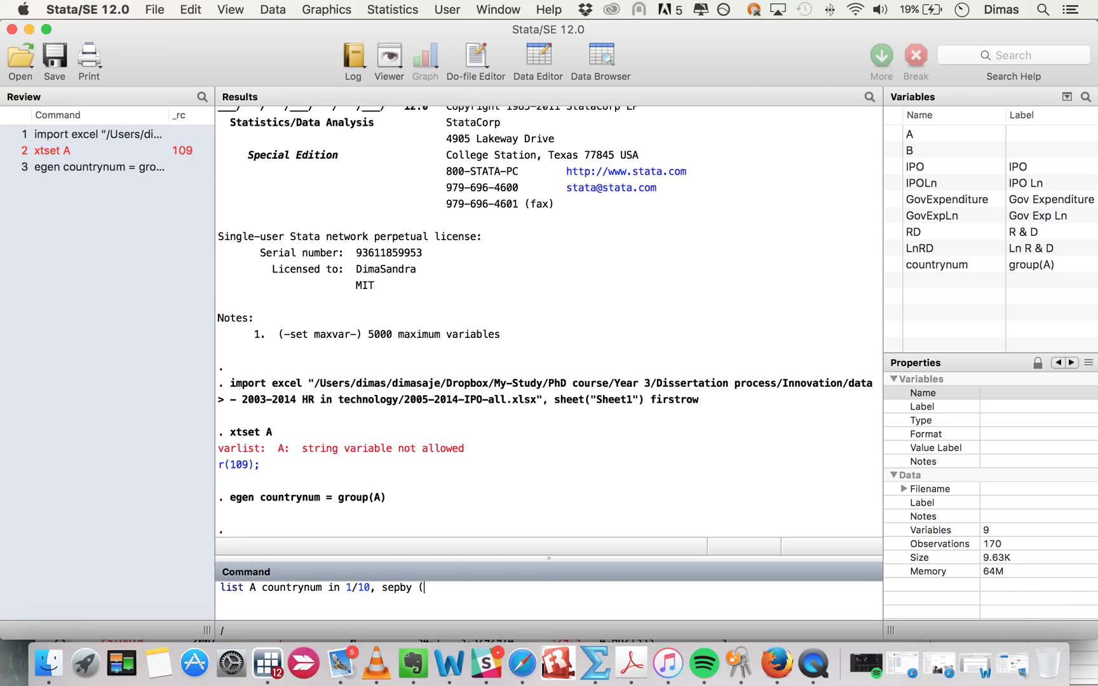
pyautogui.write('A)')
pyautogui.press('Return')
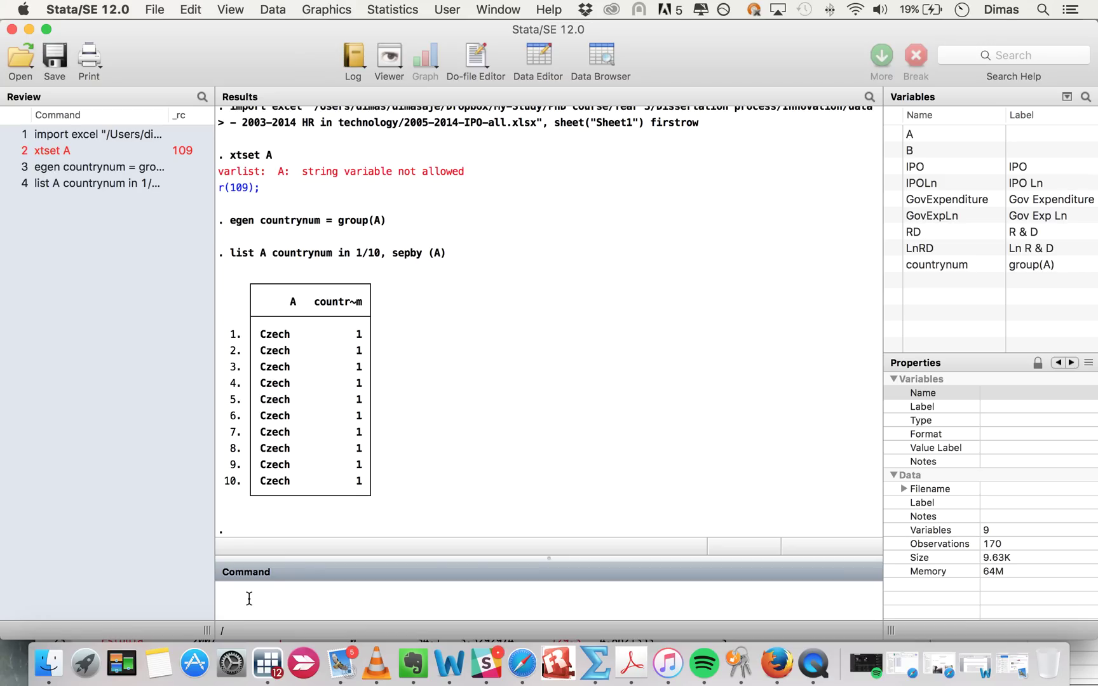
pyautogui.write('xtse')
pyautogui.write('t co')
pyautogui.write('untrynum')
# Run 'xtset countrynum', then 'xtset countrynum B, yearly' to set B as the yearly time variable
pyautogui.press('Return')
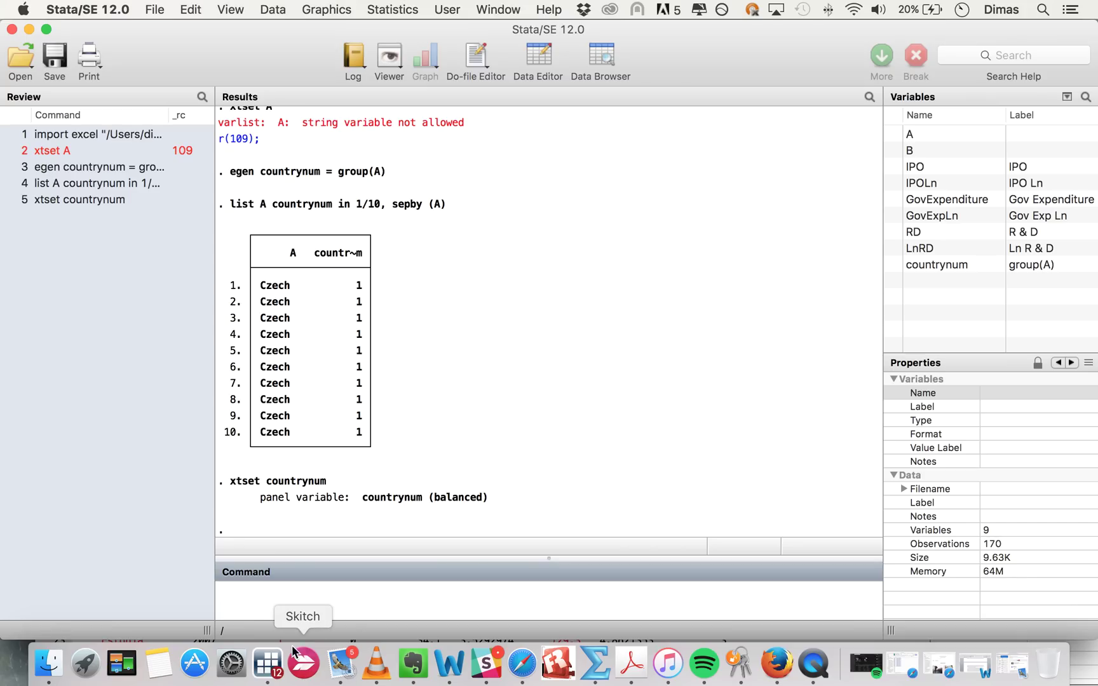
pyautogui.write('x')
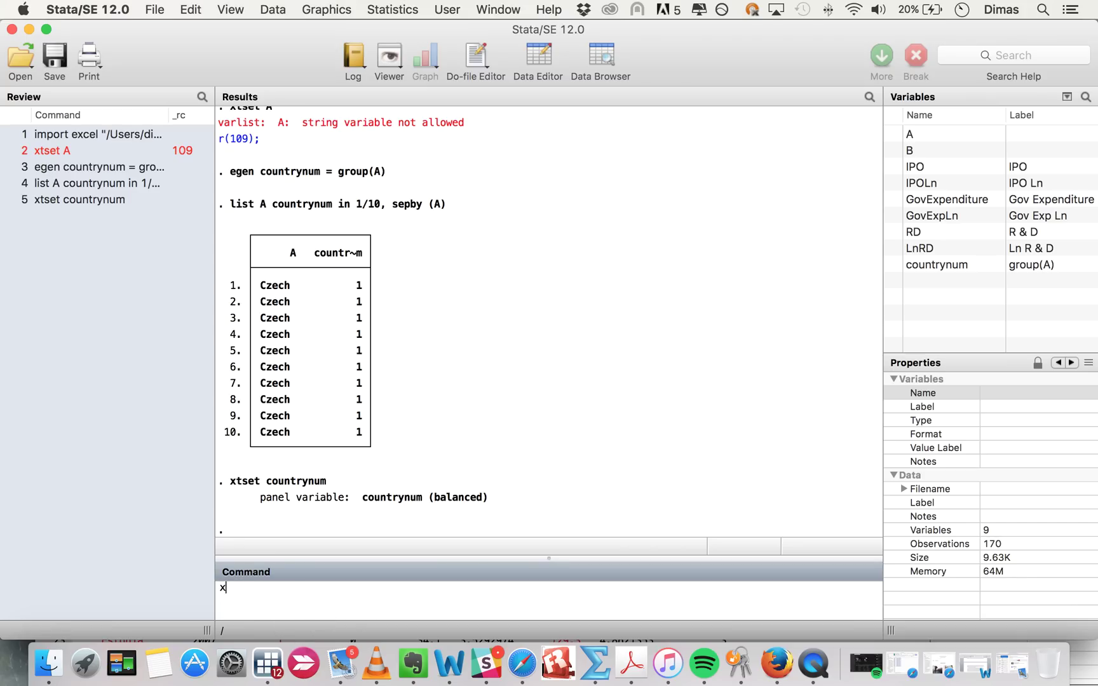
pyautogui.write('tset ')
pyautogui.write('country')
pyautogui.write('num ')
pyautogui.write('B')
pyautogui.click(601, 57)
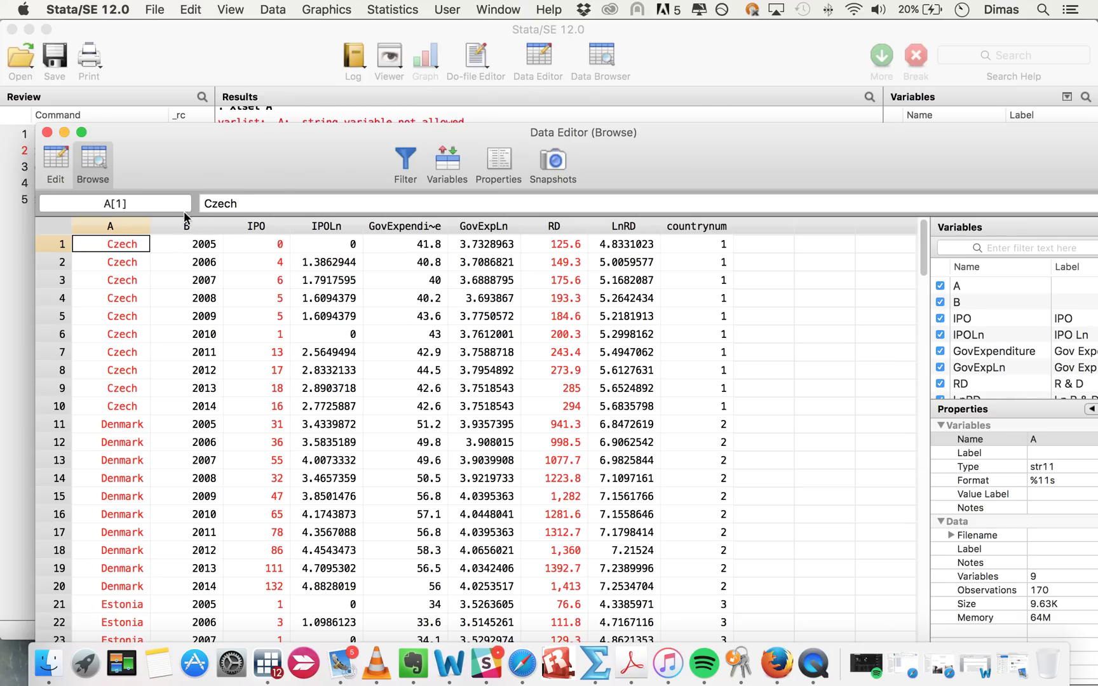
pyautogui.click(201, 44)
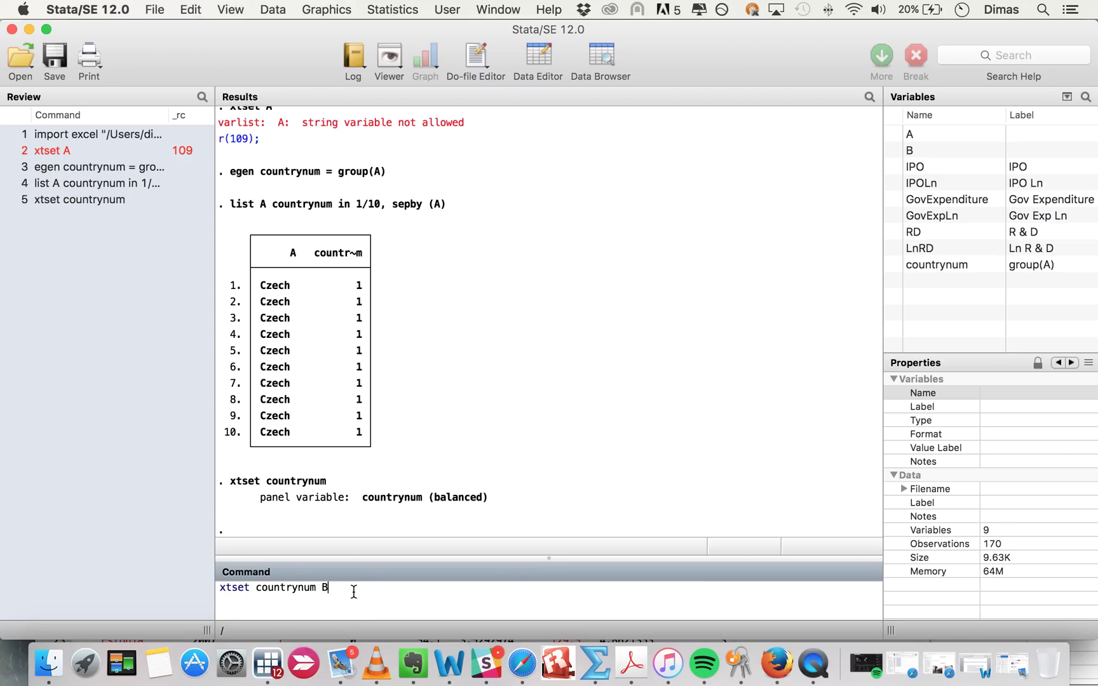
pyautogui.write(', yearly')
pyautogui.press('Return')
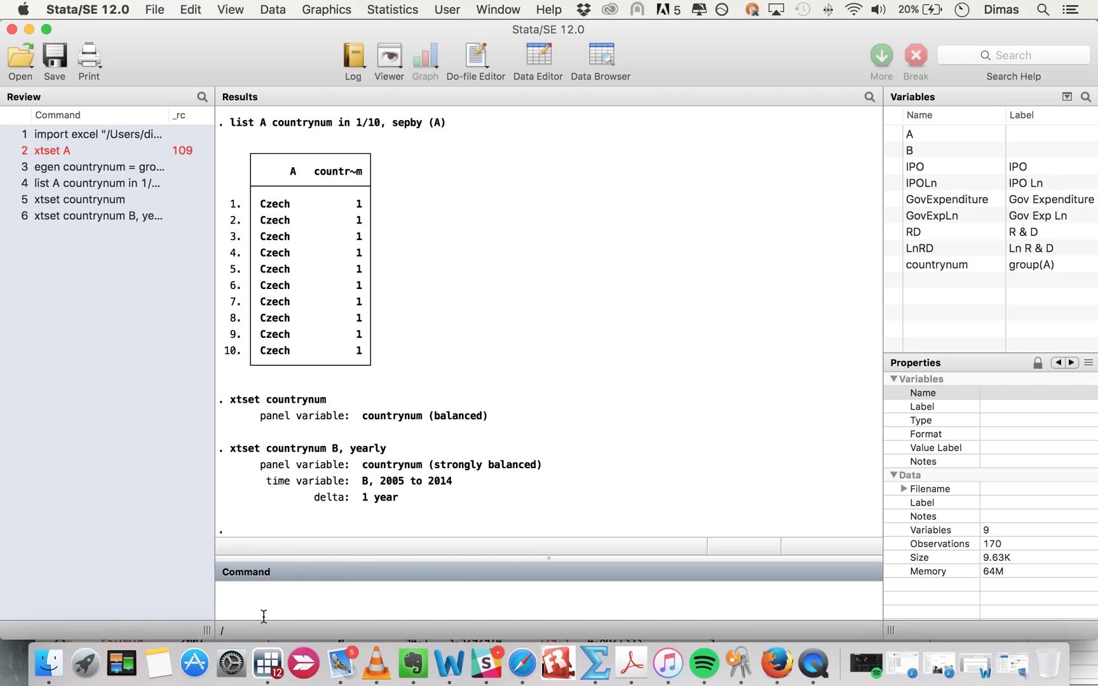
# Run 'xtreg IPOLn GovExpLn LnRD' after checking the variable names in the Data Browser
pyautogui.write('xtre')
pyautogui.write('g')
pyautogui.click(595, 43)
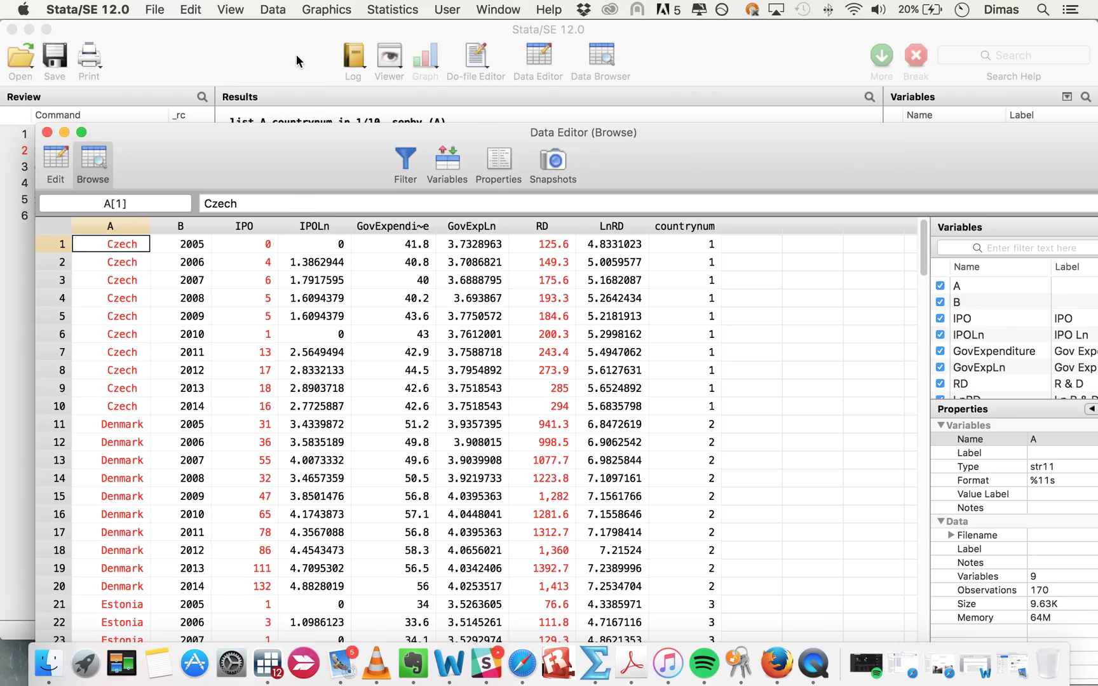
pyautogui.click(263, 56)
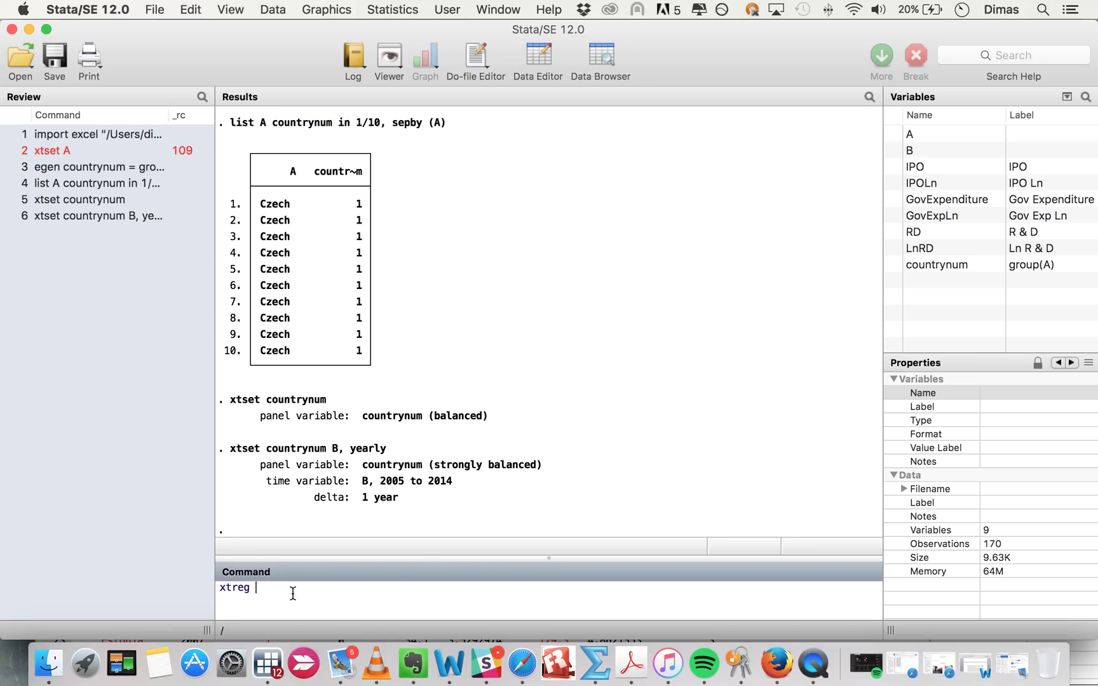
pyautogui.write('IPOL')
pyautogui.write('n ')
pyautogui.write('GovExp')
pyautogui.write('Ln ')
pyautogui.write('LnRD')
pyautogui.press('Return')
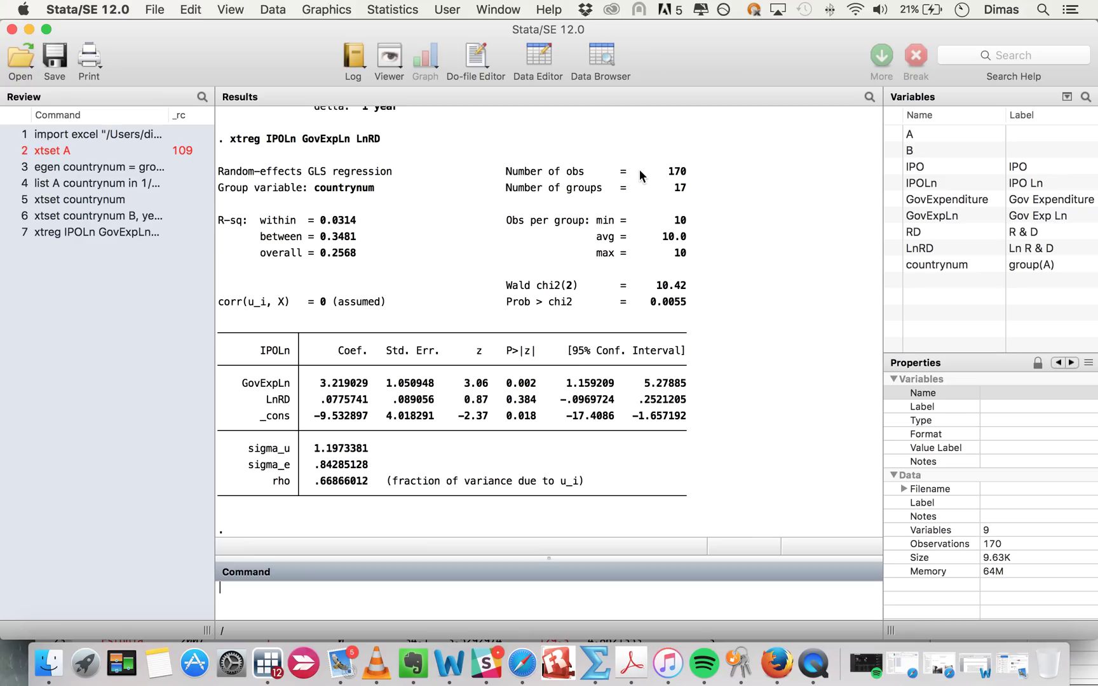